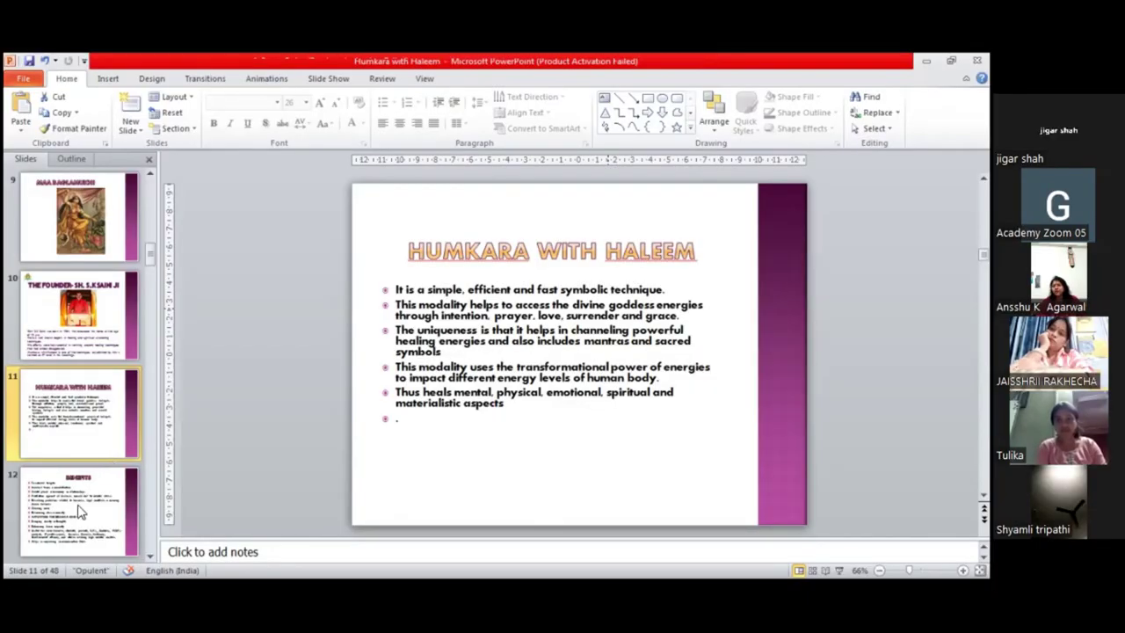
- Select the slide 12 thumbnail to display the BENEFITS slide listing its advantages
click(79, 511)
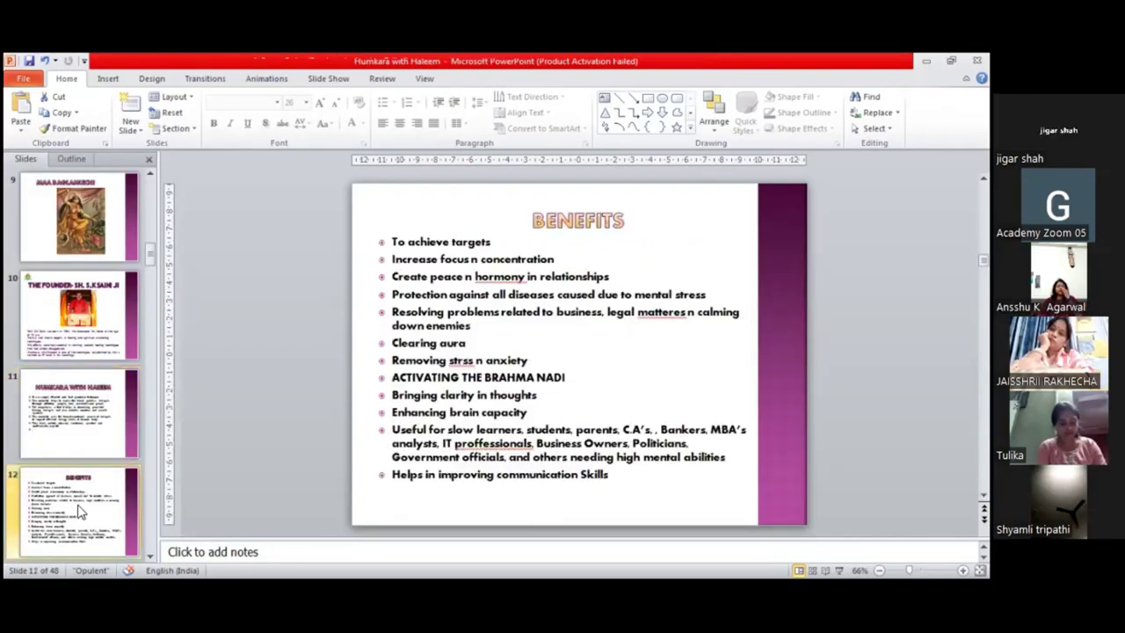